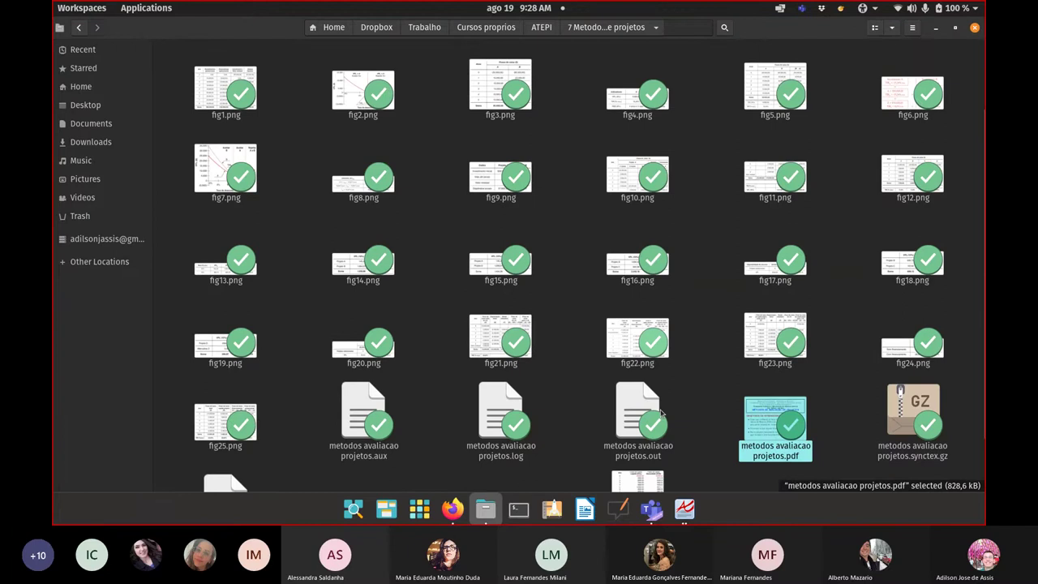
# Open the spreadsheet "VPL e TIR fluxo de caixa líquido.ods" from the course folder
pyautogui.scroll(-1, 661, 413)
pyautogui.scroll(-1, 662, 413)
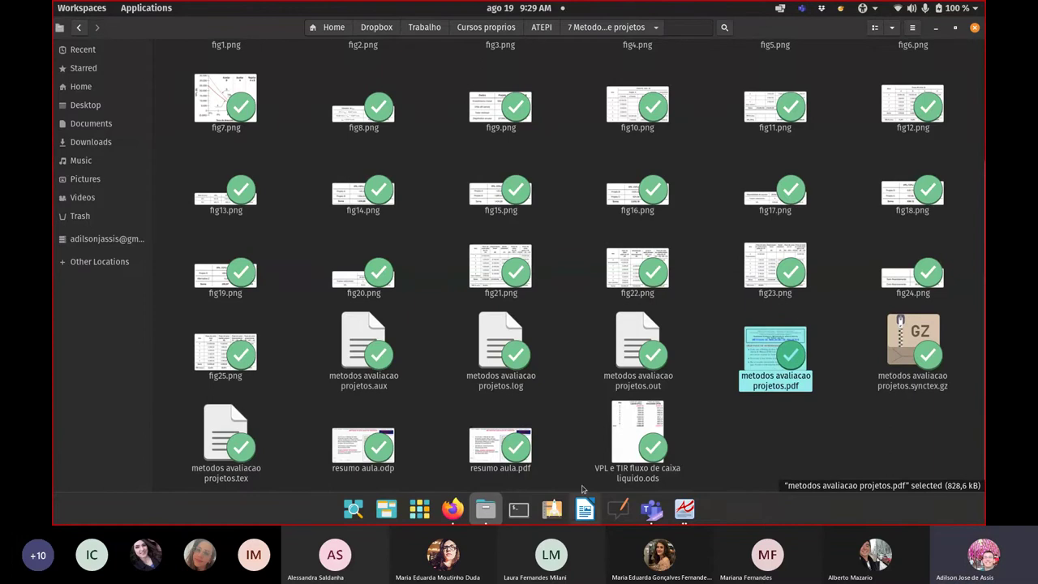
pyautogui.doubleClick(640, 431)
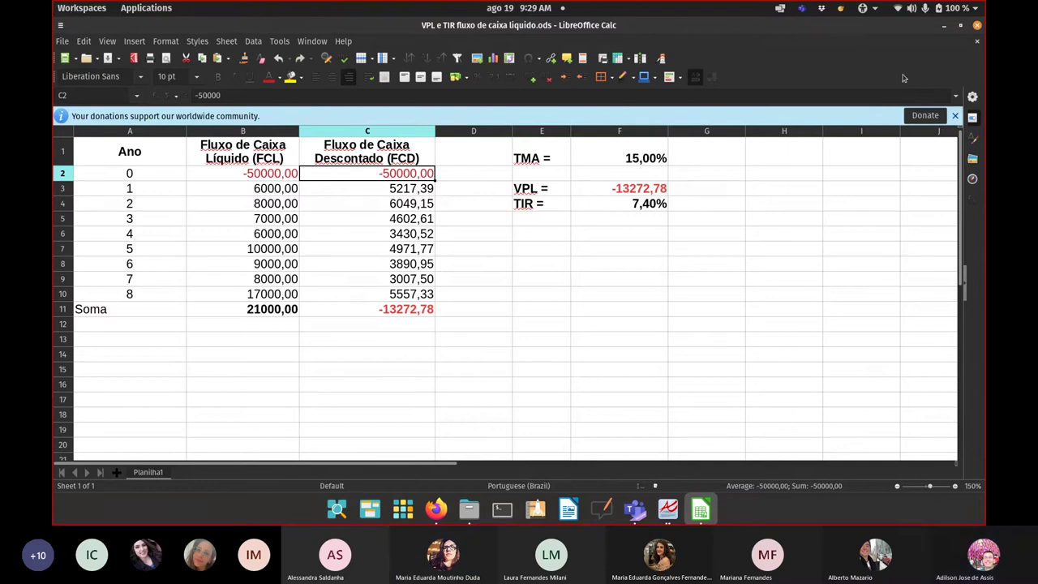
# Restore and resize the spreadsheet window so it sits beside the cash flow table in "metodos avaliacao projetos.pdf"
pyautogui.click(960, 27)
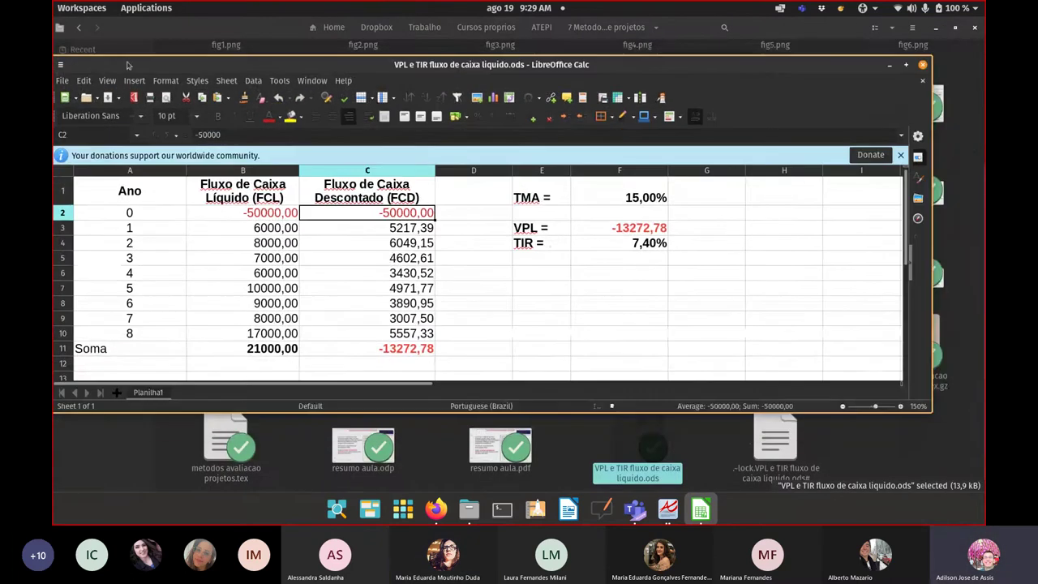
pyautogui.moveTo(59, 63); pyautogui.dragTo(508, 18)
pyautogui.moveTo(732, 25); pyautogui.dragTo(784, 25)
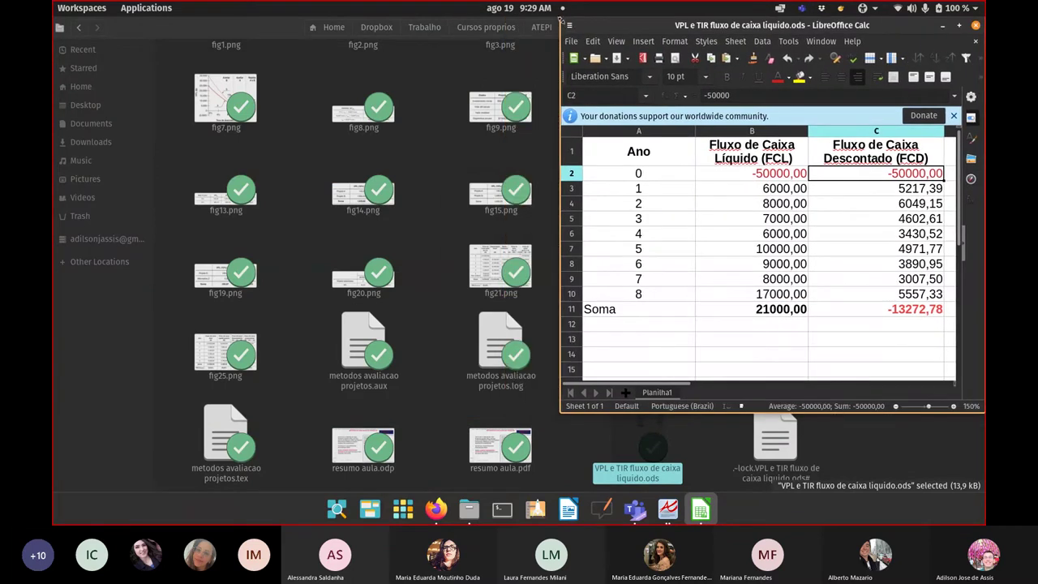
pyautogui.moveTo(563, 22); pyautogui.dragTo(484, 17)
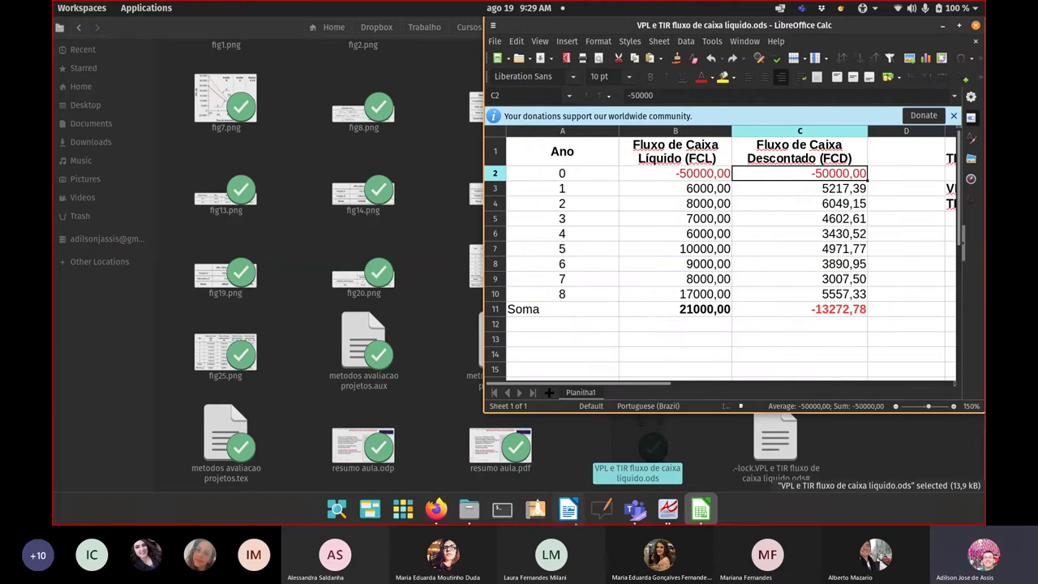
pyautogui.click(668, 509)
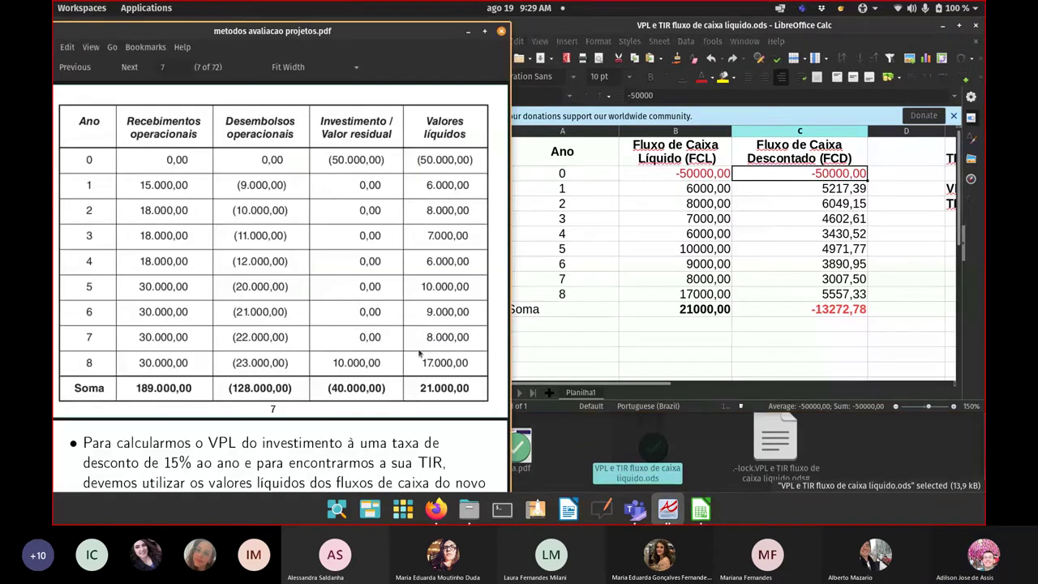
pyautogui.click(539, 28)
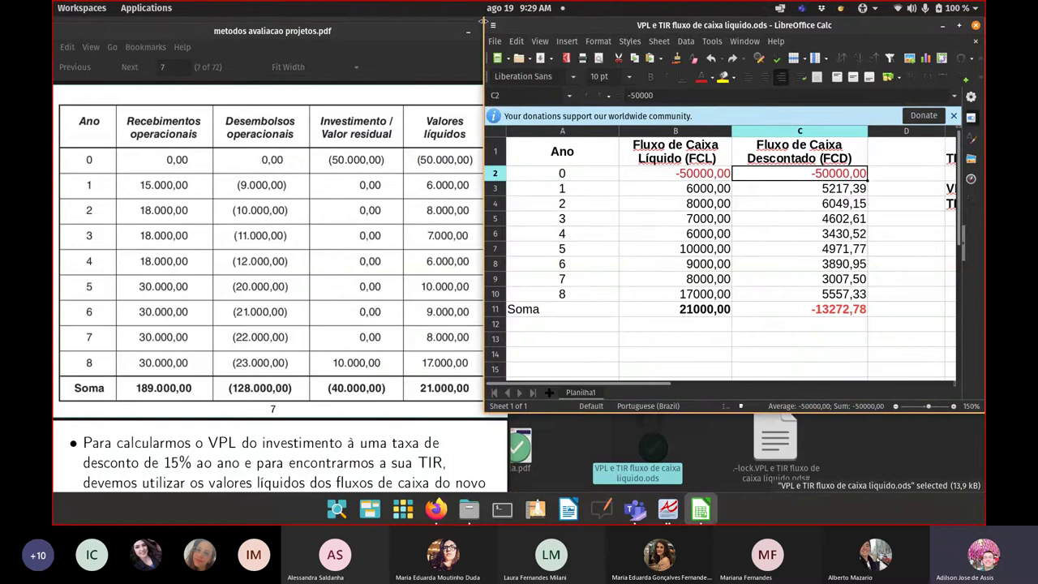
pyautogui.moveTo(483, 20); pyautogui.dragTo(511, 40)
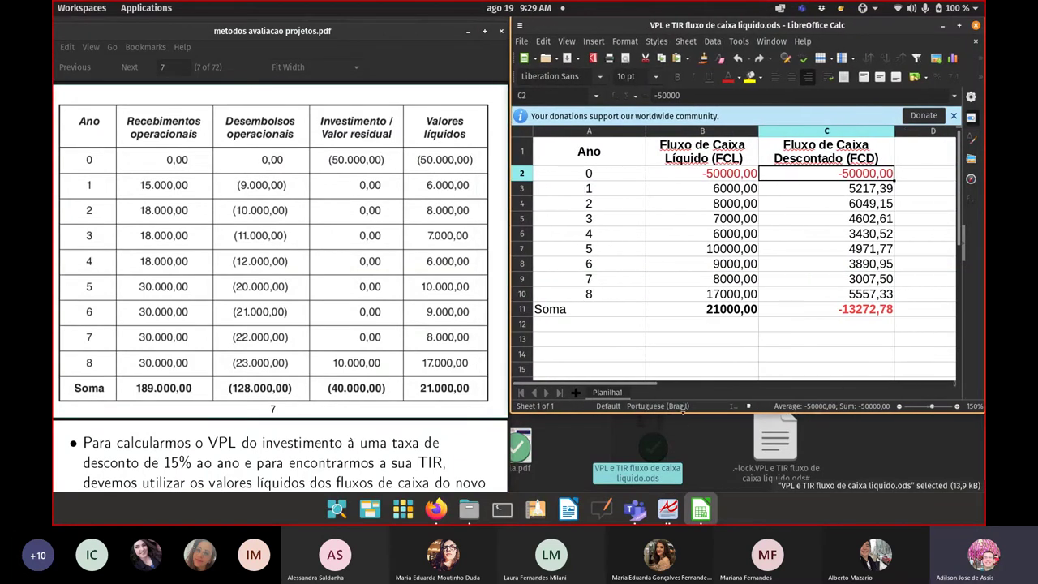
pyautogui.moveTo(683, 412); pyautogui.dragTo(654, 488)
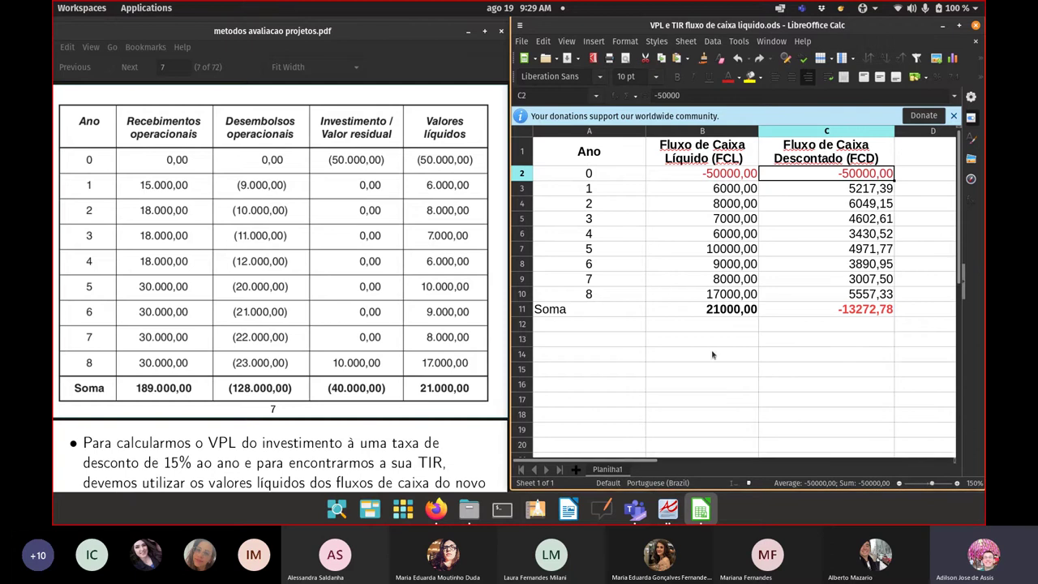
# Dismiss the donation notice and maximize the spreadsheet so all columns through the TMA, VPL and TIR values fit
pyautogui.click(953, 116)
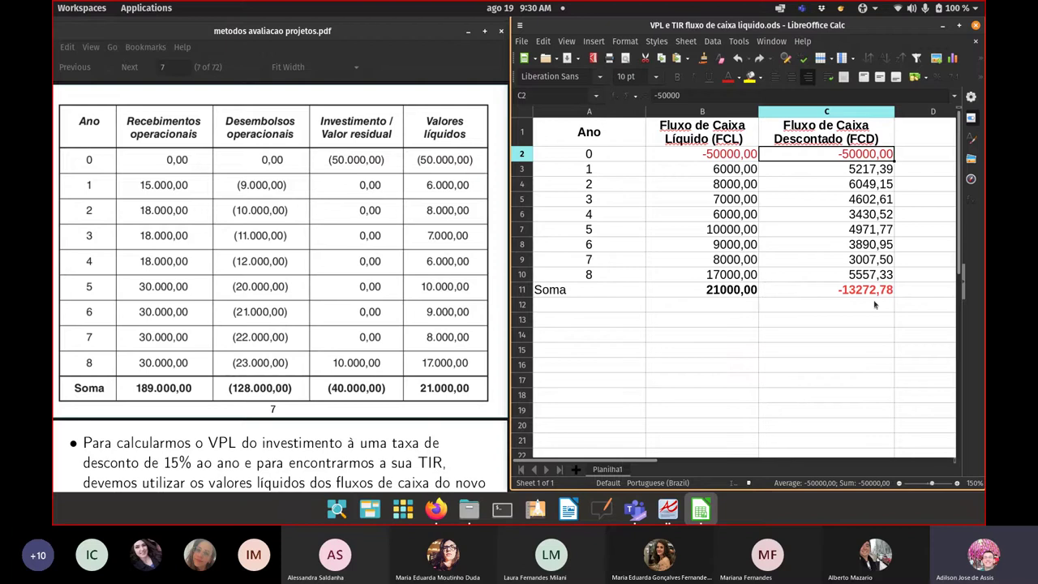
pyautogui.moveTo(629, 458); pyautogui.dragTo(743, 444)
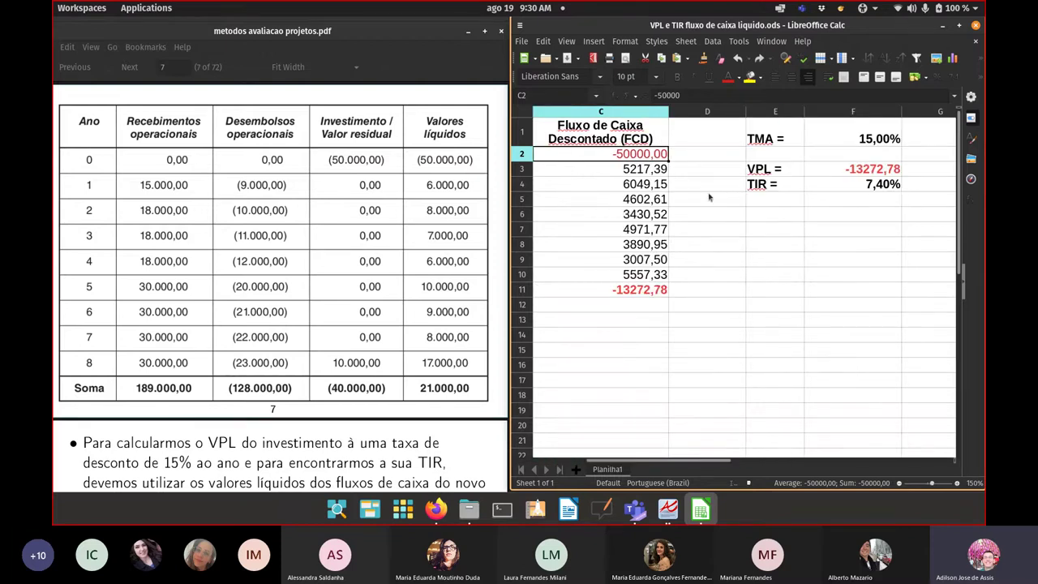
pyautogui.click(960, 25)
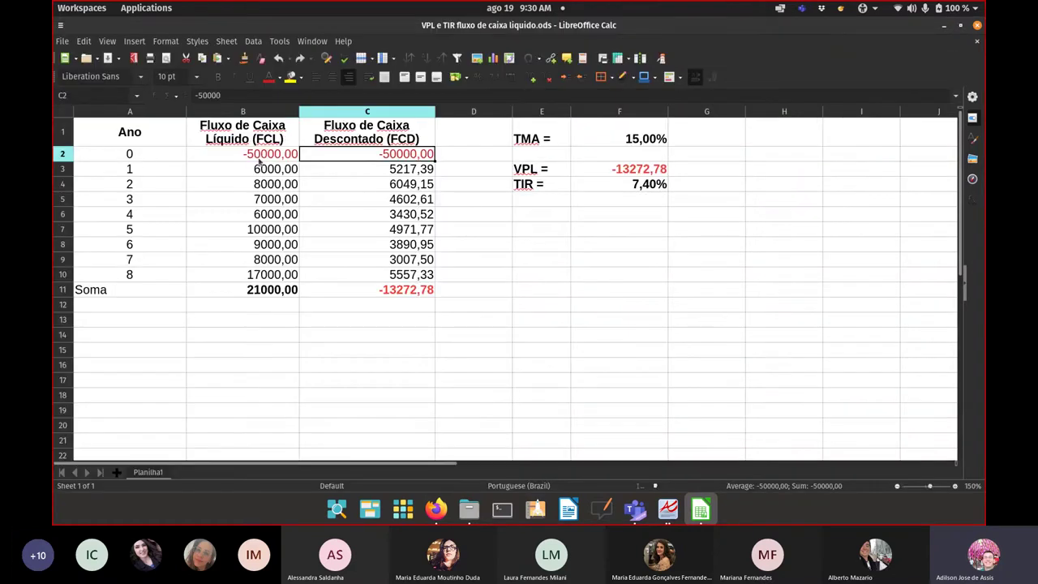
# Examine the net cash flow column, the TMA rate cell and the VPL formula
pyautogui.click(243, 111)
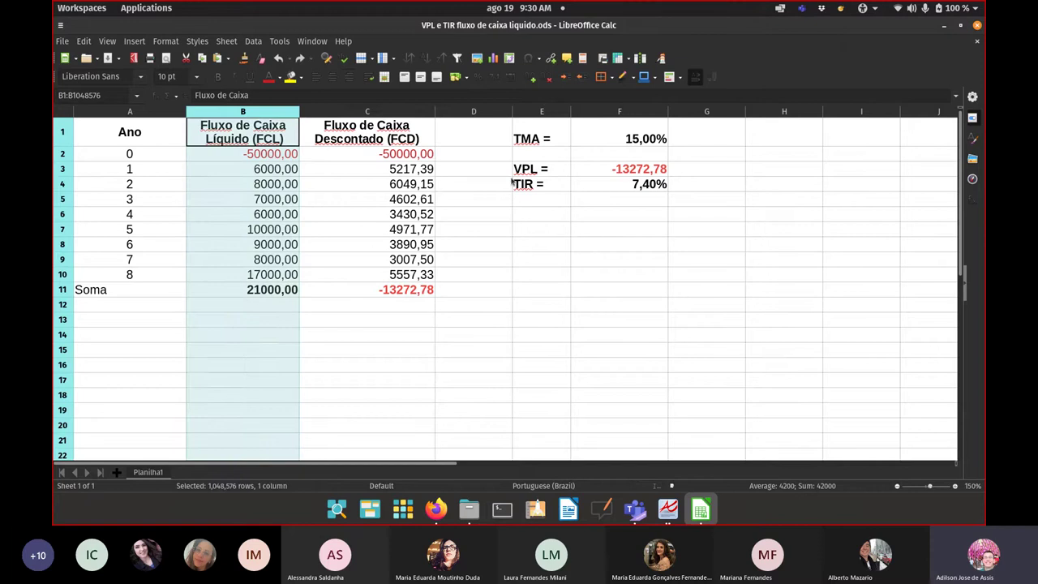
pyautogui.click(266, 138)
pyautogui.click(642, 144)
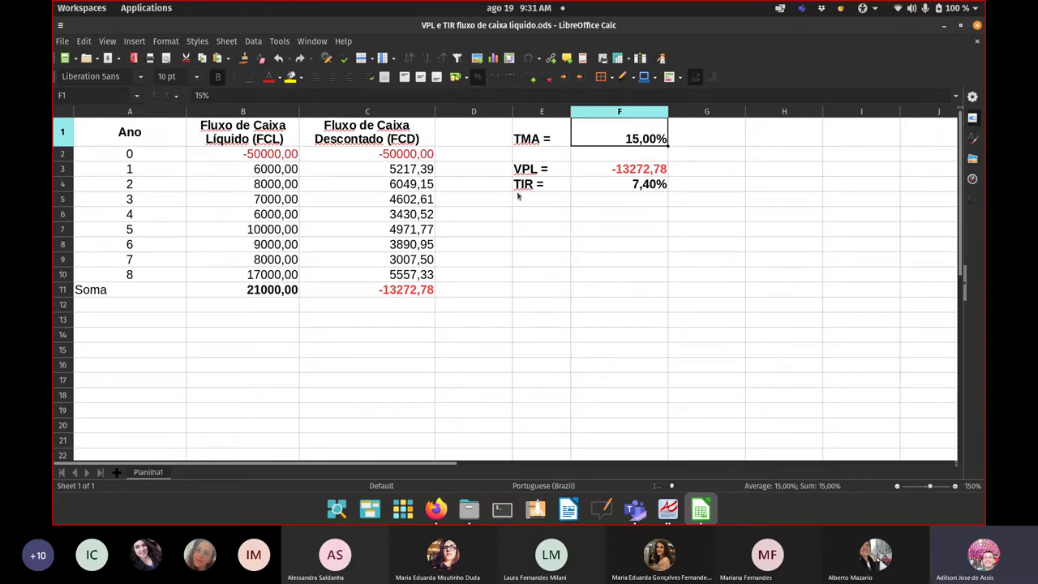
pyautogui.click(629, 172)
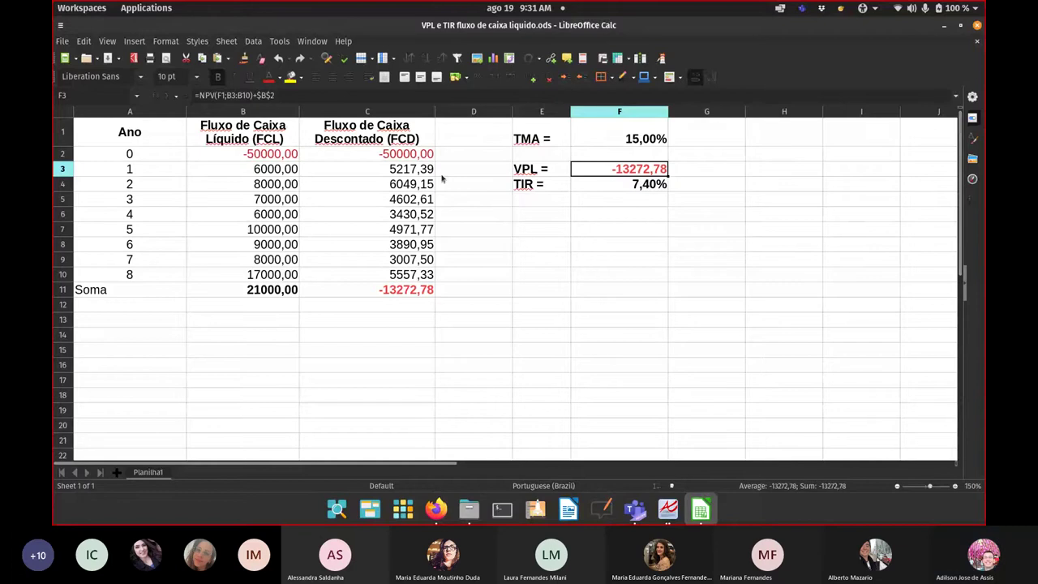
# Edit the VPL formula in F3 to =NPV(FF1;B3:B10)+$B$2
pyautogui.press('F2')
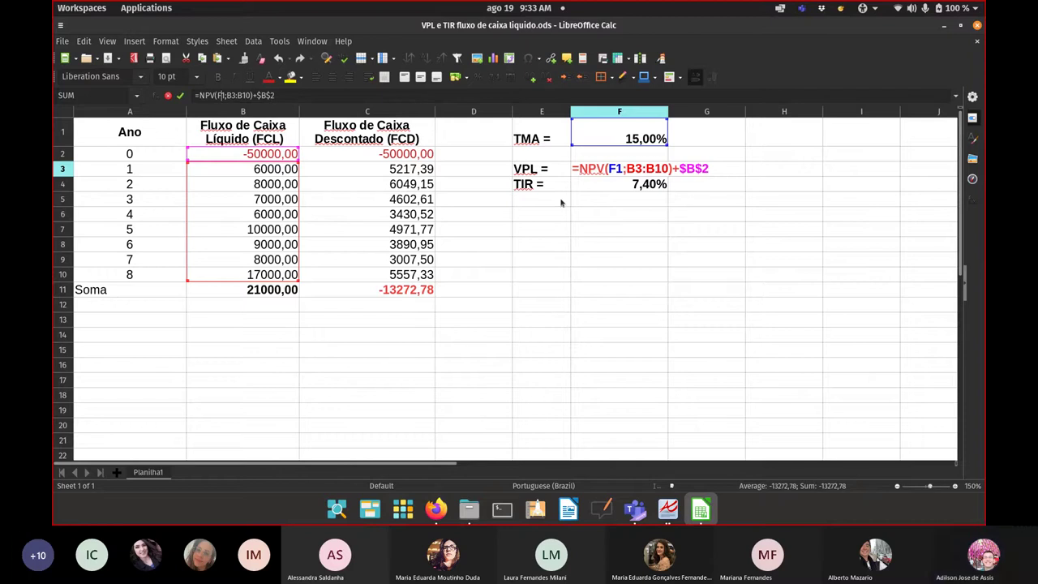
pyautogui.click(533, 169)
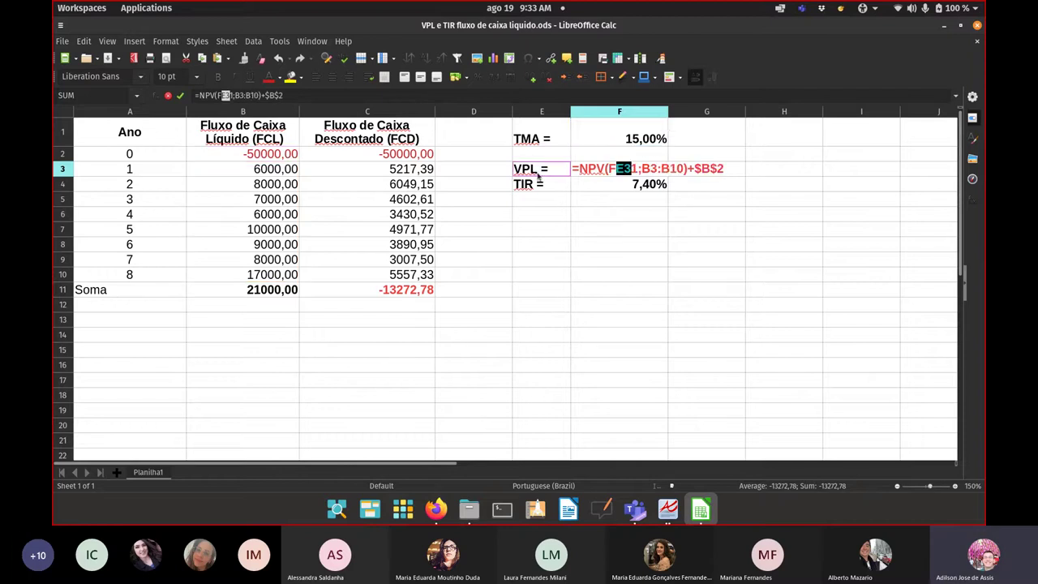
pyautogui.click(617, 170)
pyautogui.click(629, 137)
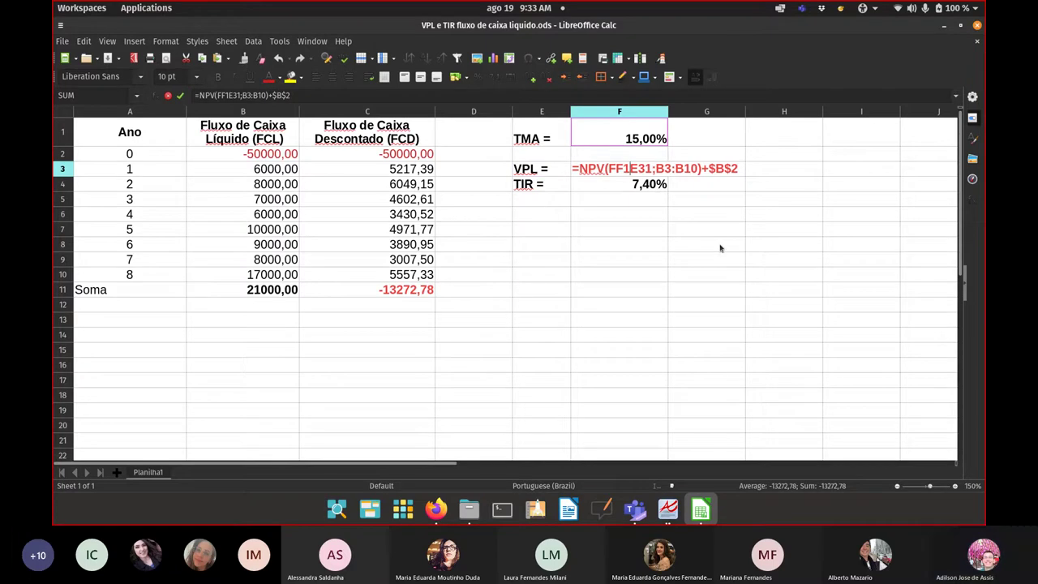
pyautogui.press('Delete')
pyautogui.press('Delete')
pyautogui.press('Delete')
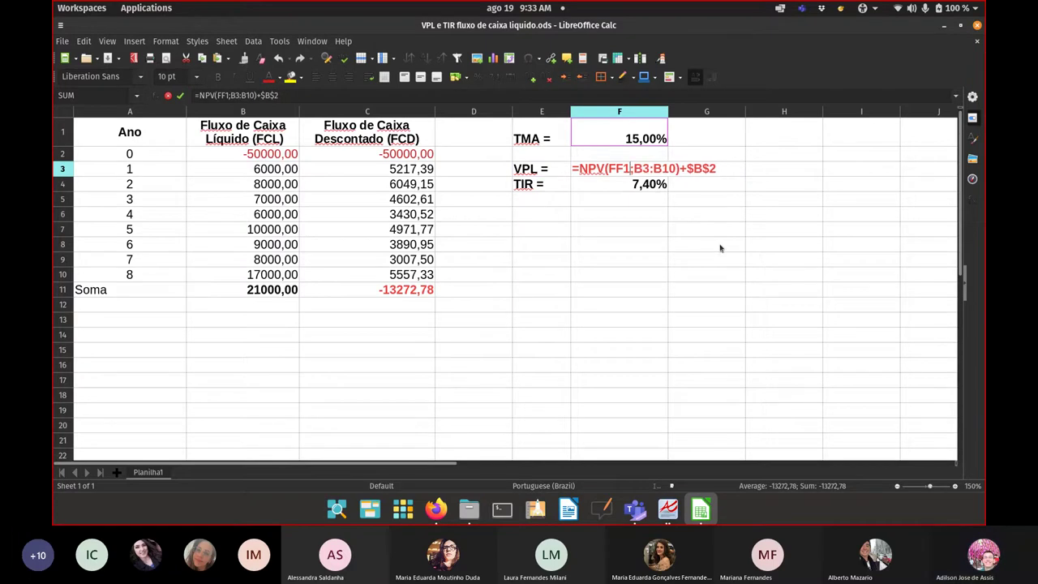
pyautogui.press('Return')
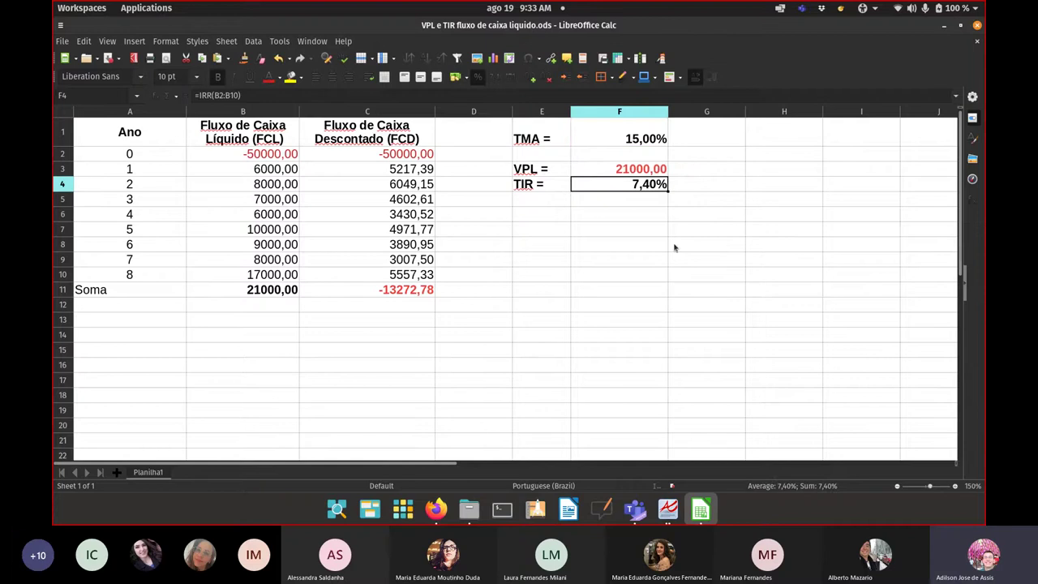
# Correct the VPL formula in F3 to =NPV(F1;B3:B10)+$B$2
pyautogui.click(625, 170)
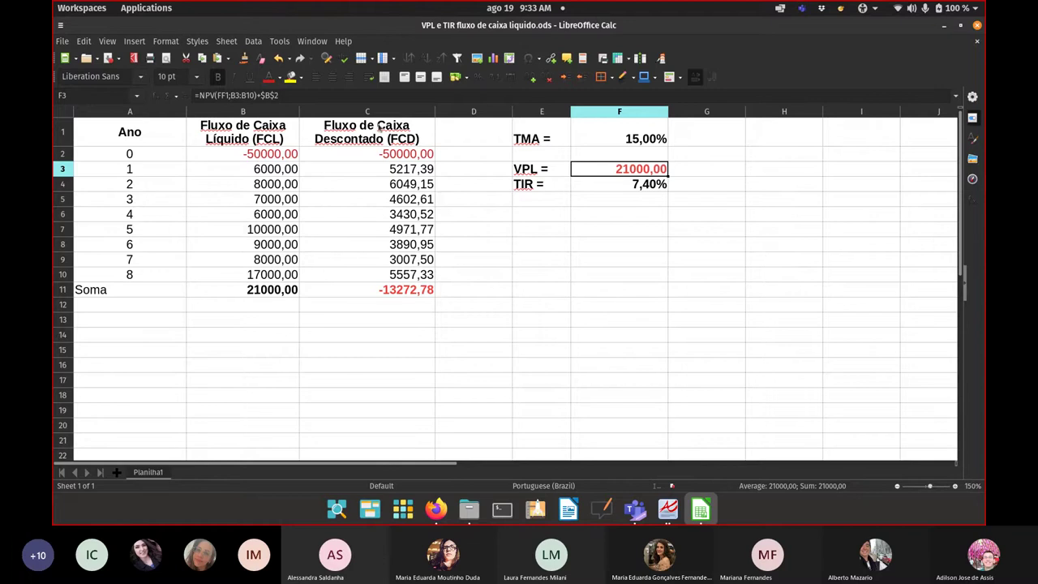
pyautogui.press('F2')
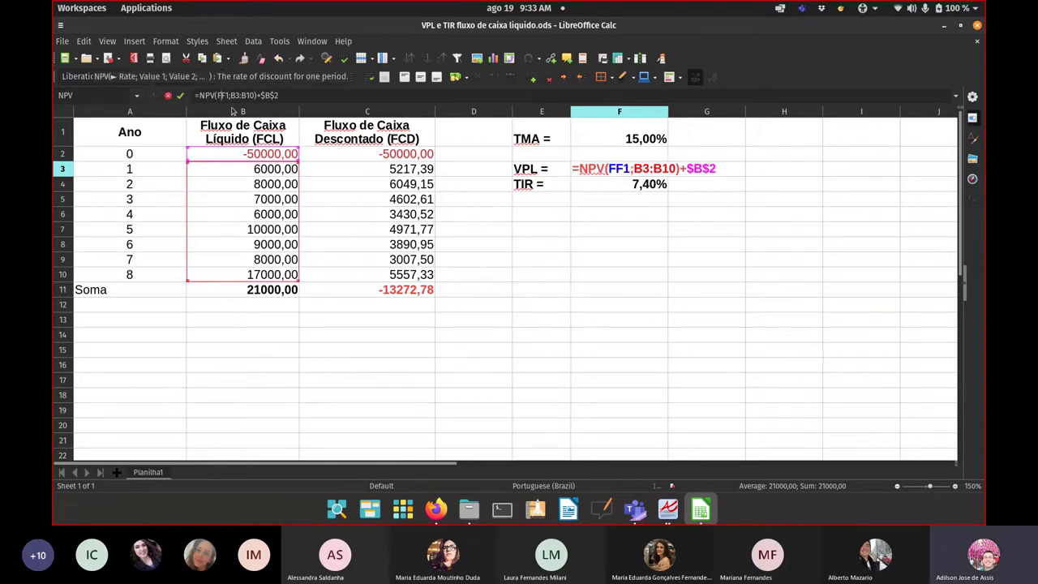
pyautogui.press('Return')
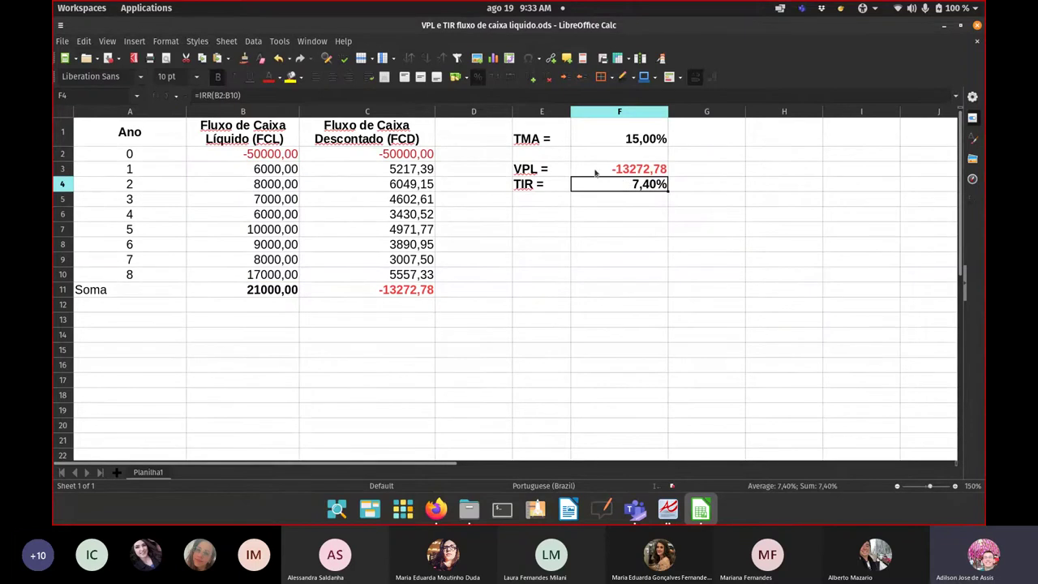
# Review the NPV formula in the VPL cell and the IRR formula in the TIR cell
pyautogui.click(598, 172)
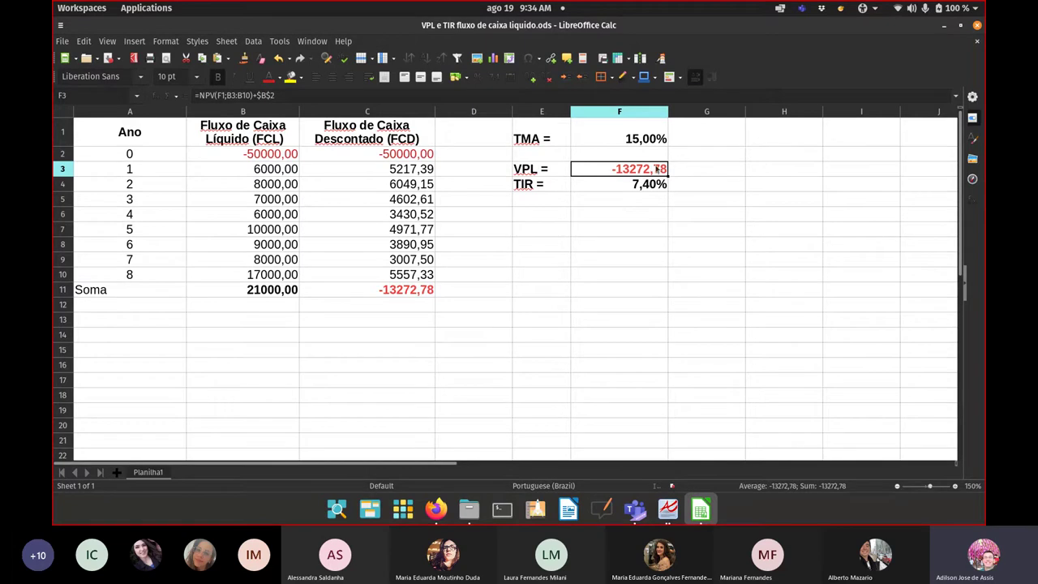
pyautogui.click(622, 186)
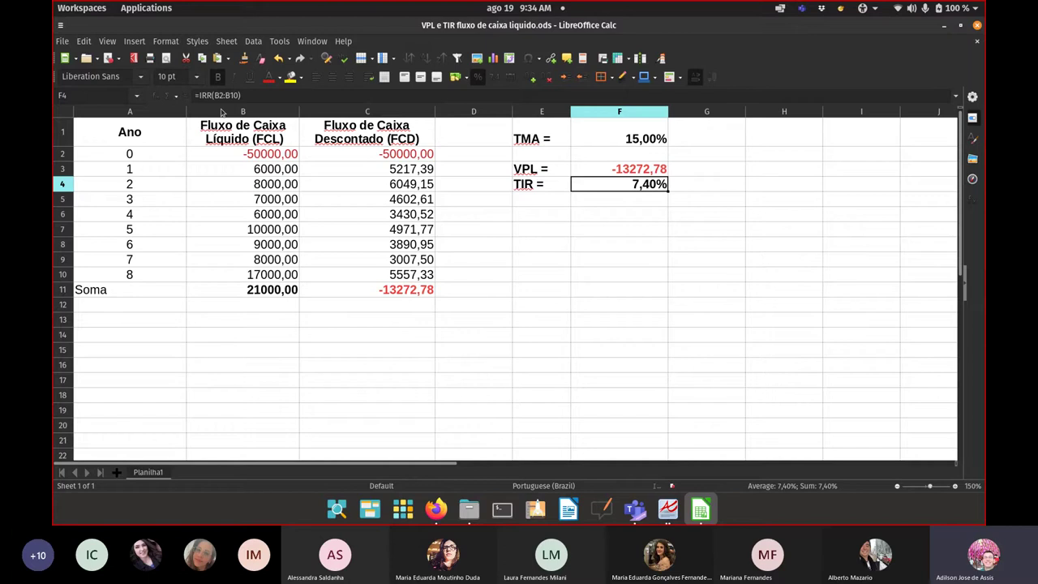
pyautogui.click(637, 171)
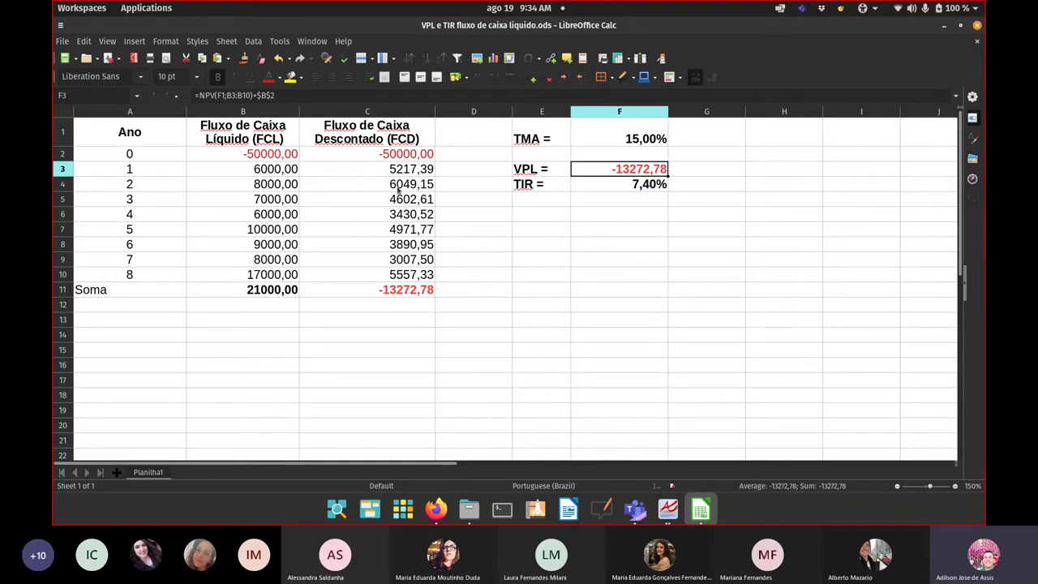
# Inspect the discounted cash flow formulas from year 1 to year 8 and their sum, and compare that sum with the VPL cell
pyautogui.click(411, 173)
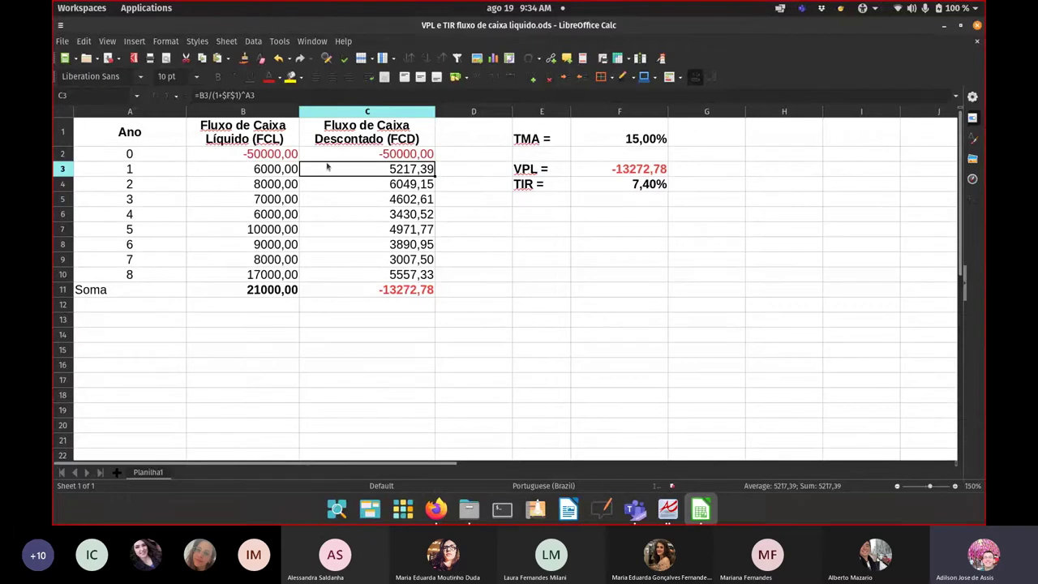
pyautogui.click(270, 173)
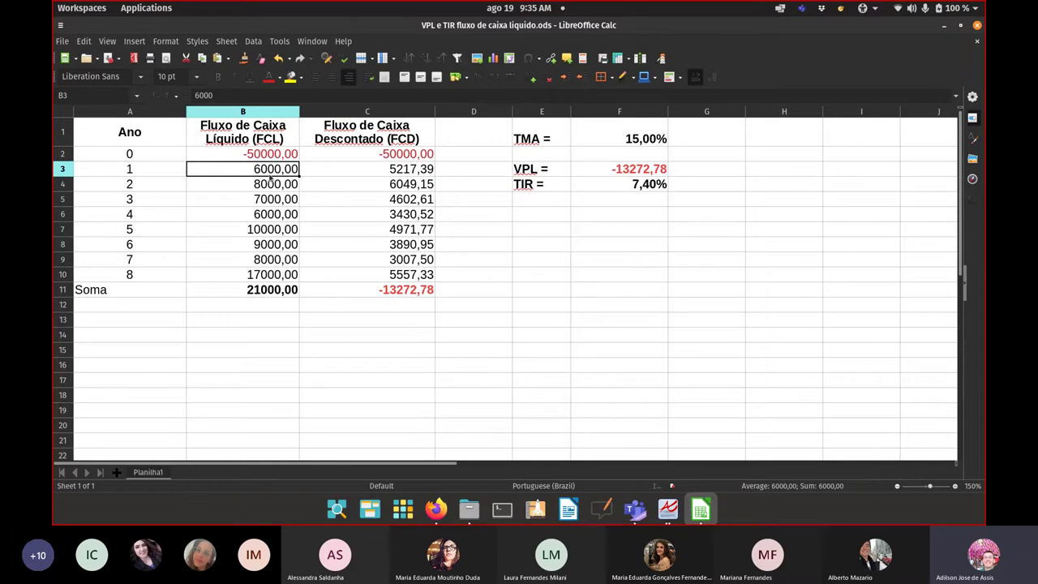
pyautogui.click(414, 171)
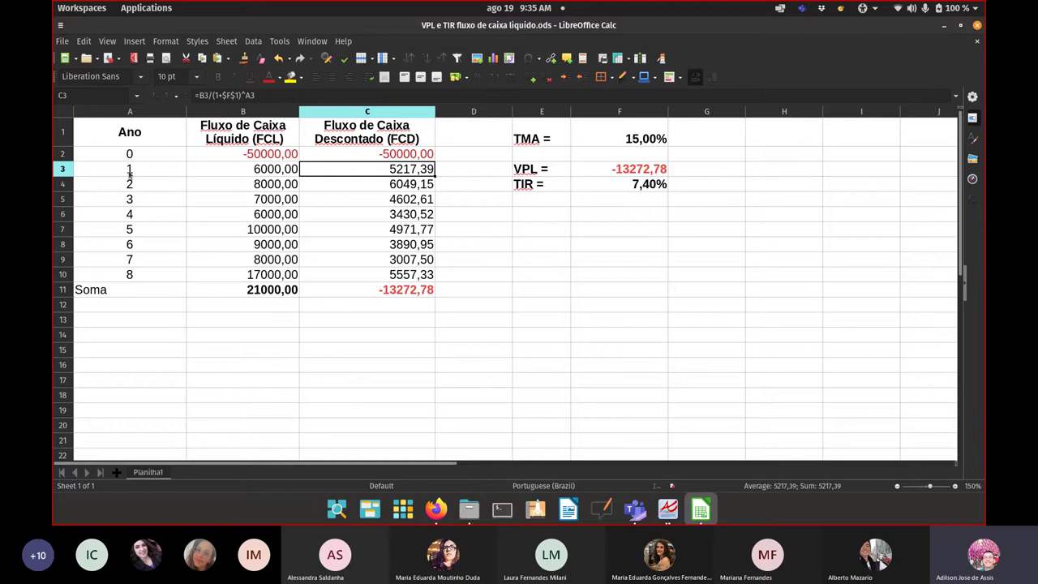
pyautogui.click(407, 187)
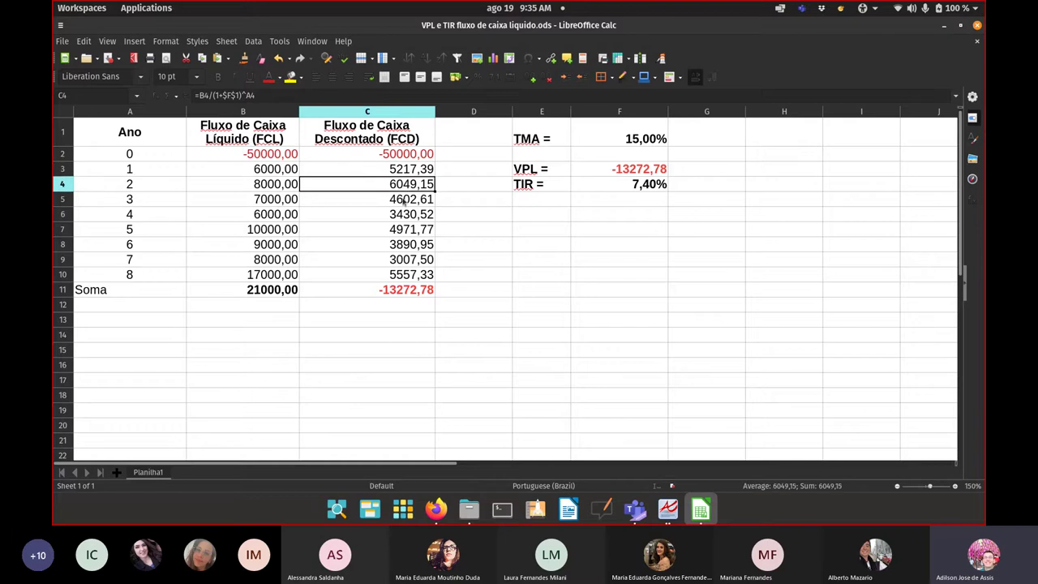
pyautogui.click(404, 202)
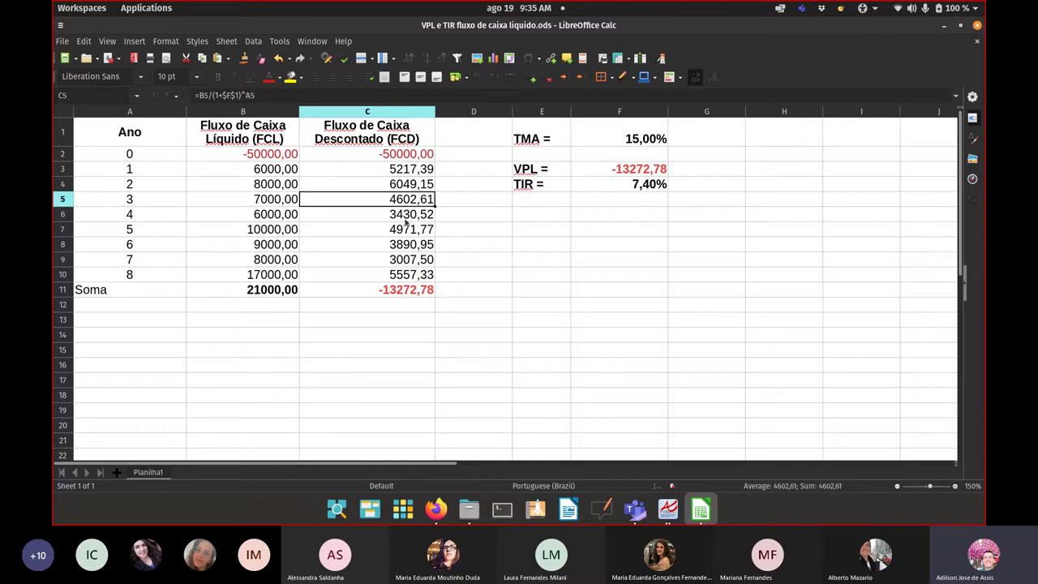
pyautogui.click(407, 217)
pyautogui.click(407, 231)
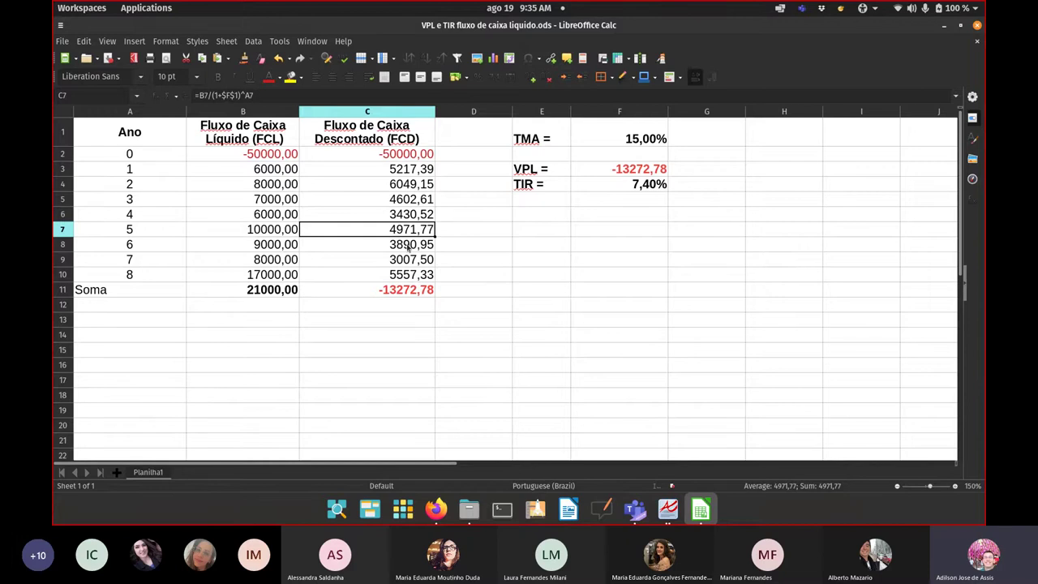
pyautogui.click(409, 247)
pyautogui.click(416, 276)
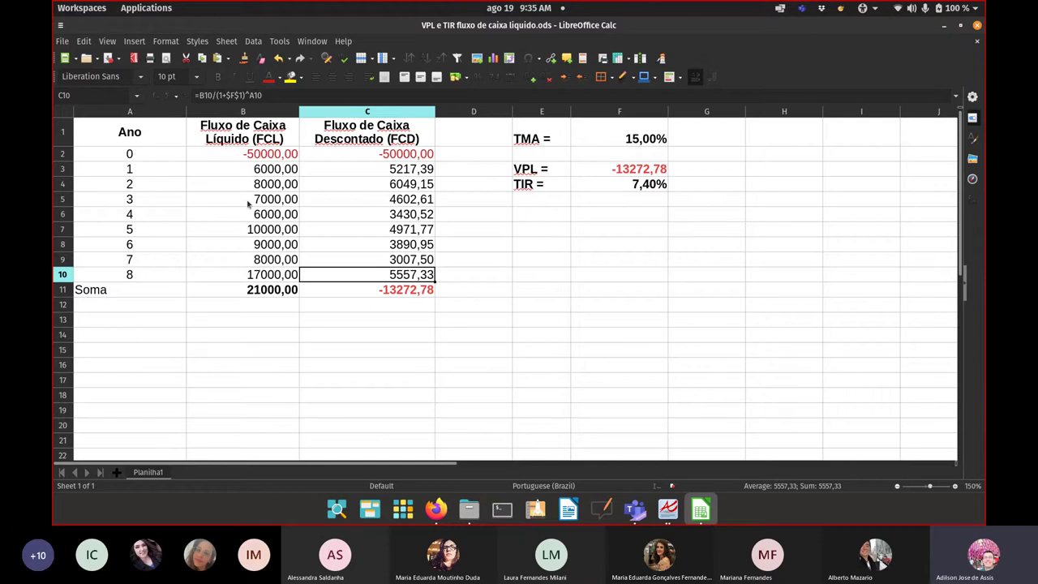
pyautogui.click(410, 295)
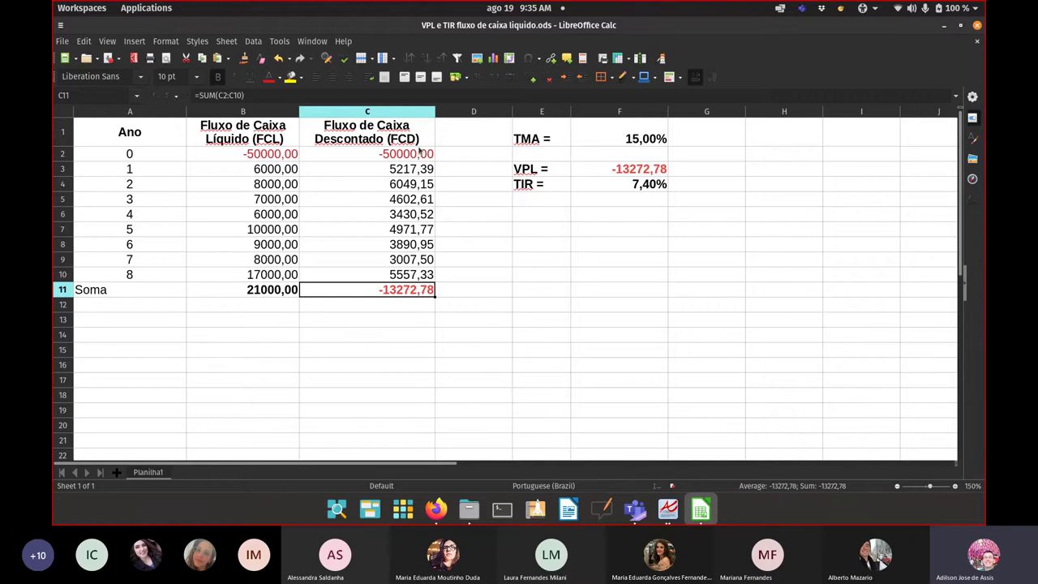
pyautogui.click(619, 173)
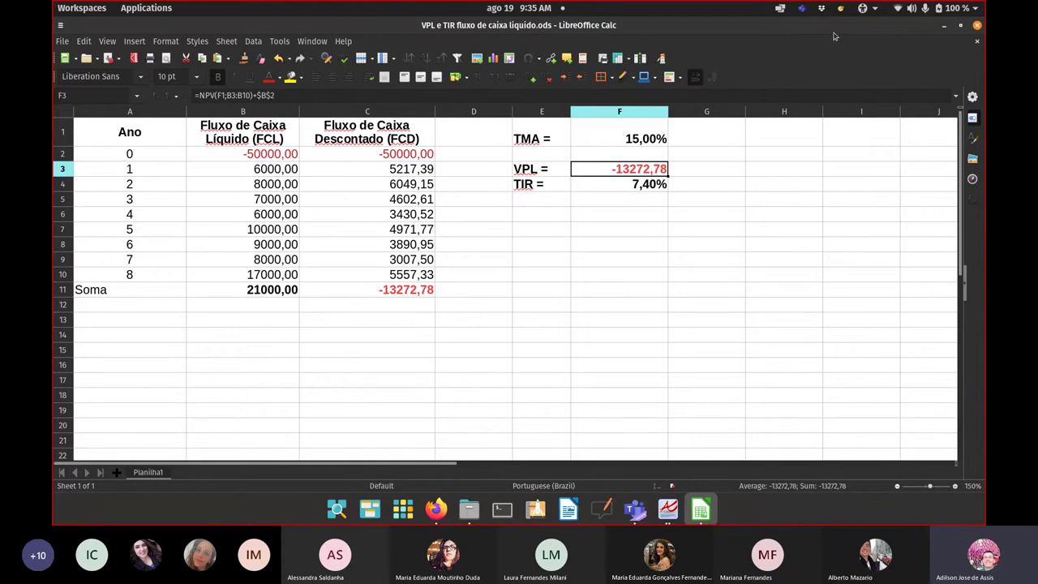
# Show the spreadsheet beside the PDF and compare its VPL and TIR cells with the results on page 8
pyautogui.click(959, 26)
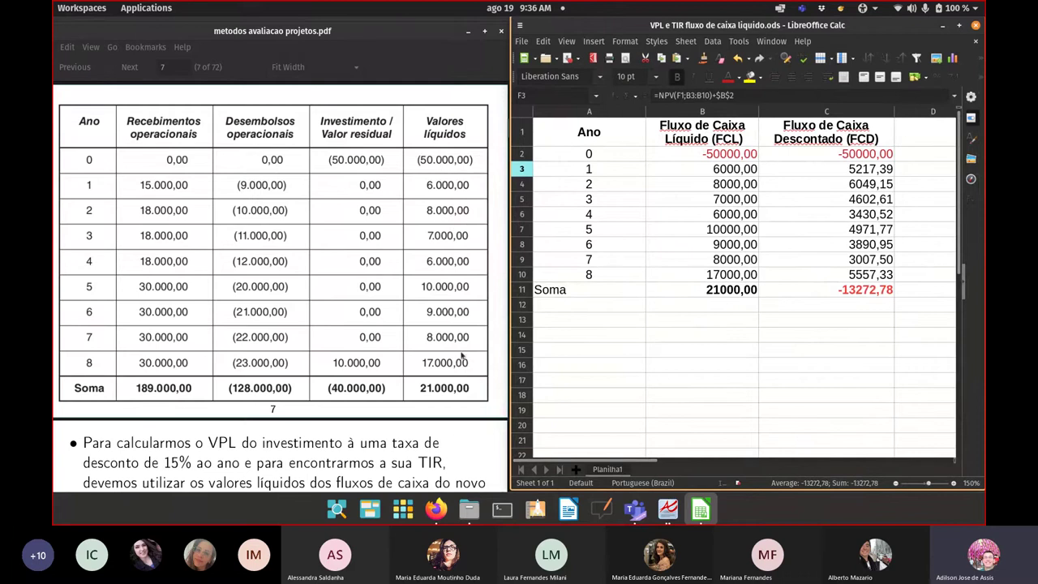
pyautogui.moveTo(642, 462); pyautogui.dragTo(785, 459)
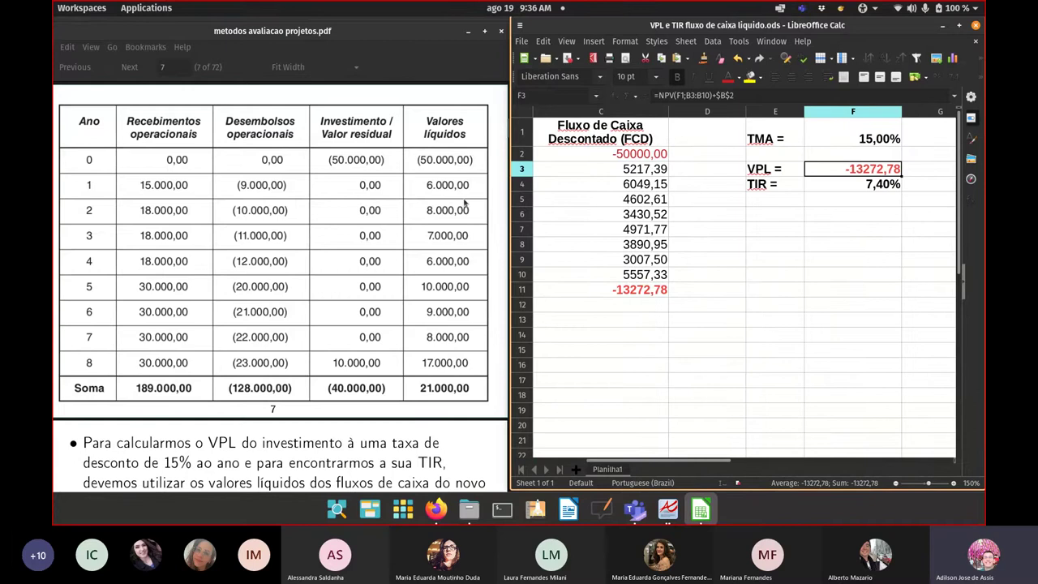
pyautogui.click(129, 67)
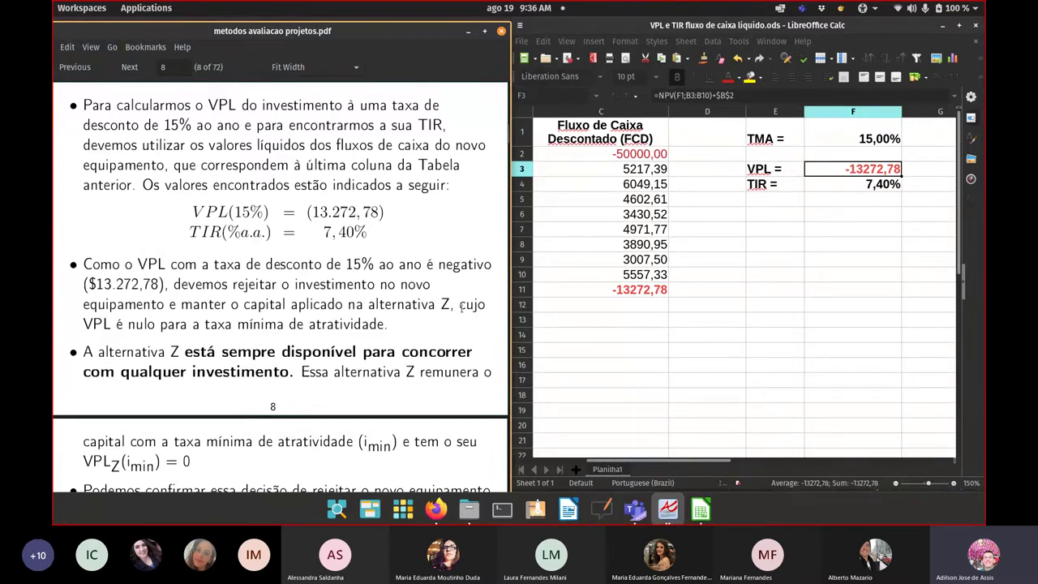
# Present the PDF full screen and review the example from its statement on page 5 through the cash flow table to page 8
pyautogui.click(484, 30)
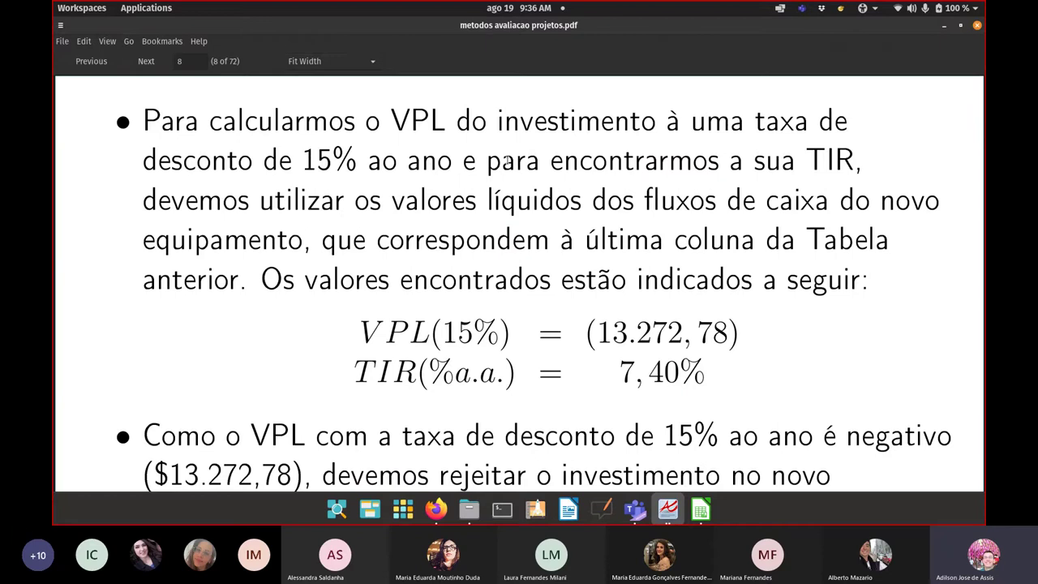
pyautogui.press('F5')
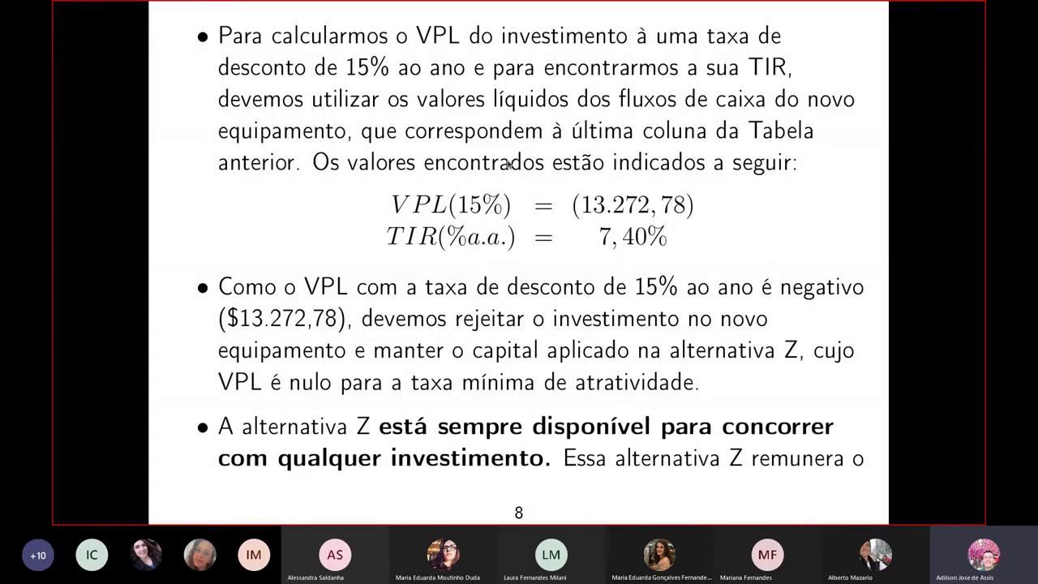
pyautogui.press('pageup')
pyautogui.press('pageup')
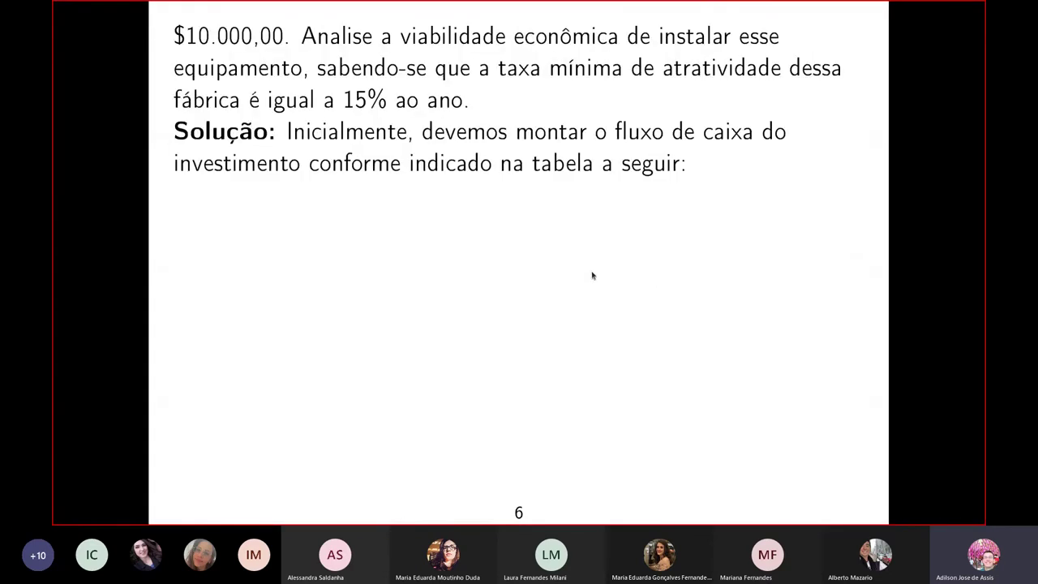
pyautogui.press('pageup')
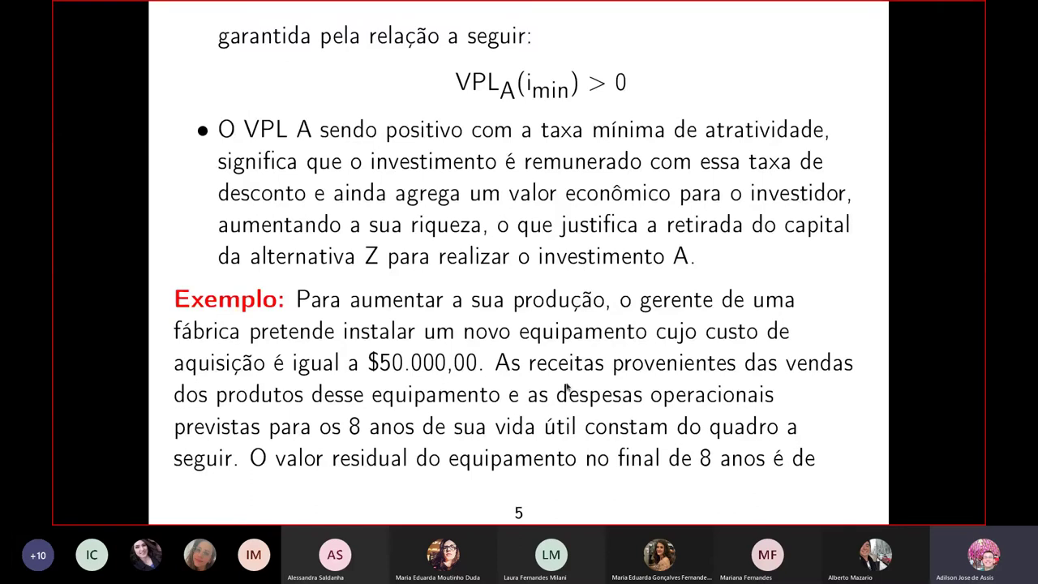
pyautogui.press('pagedown')
pyautogui.press('pagedown')
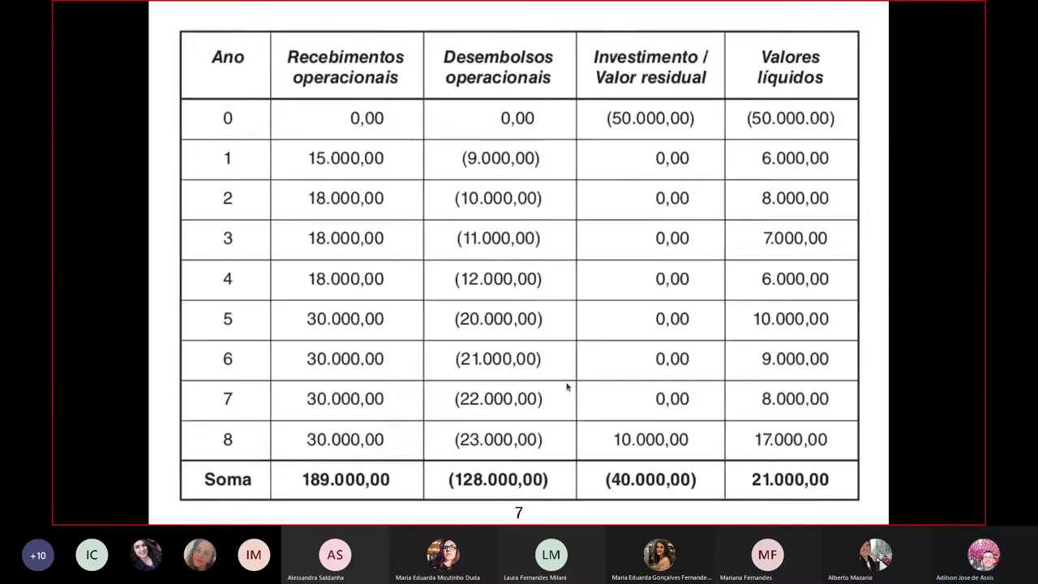
pyautogui.press('pagedown')
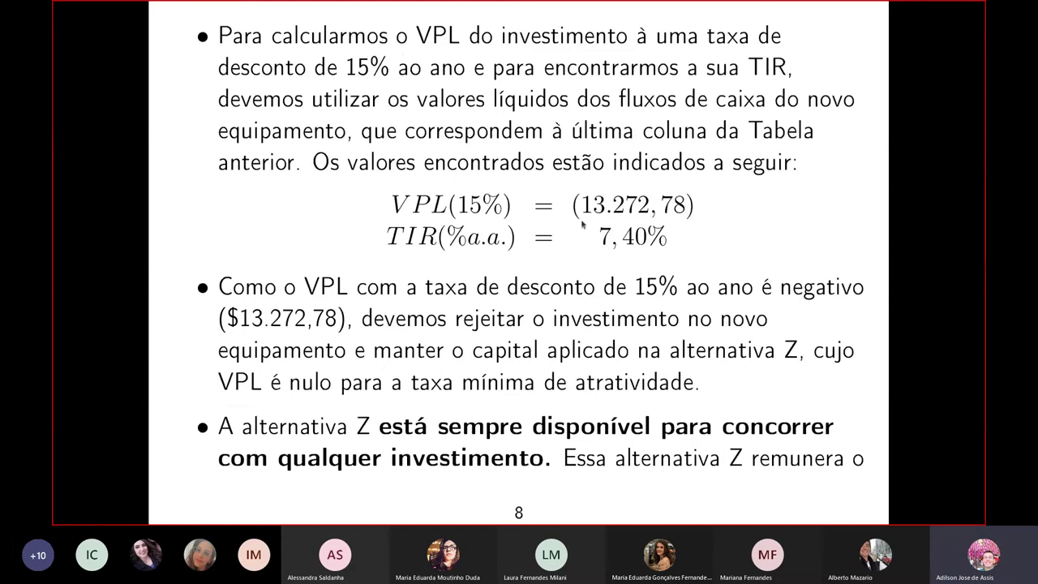